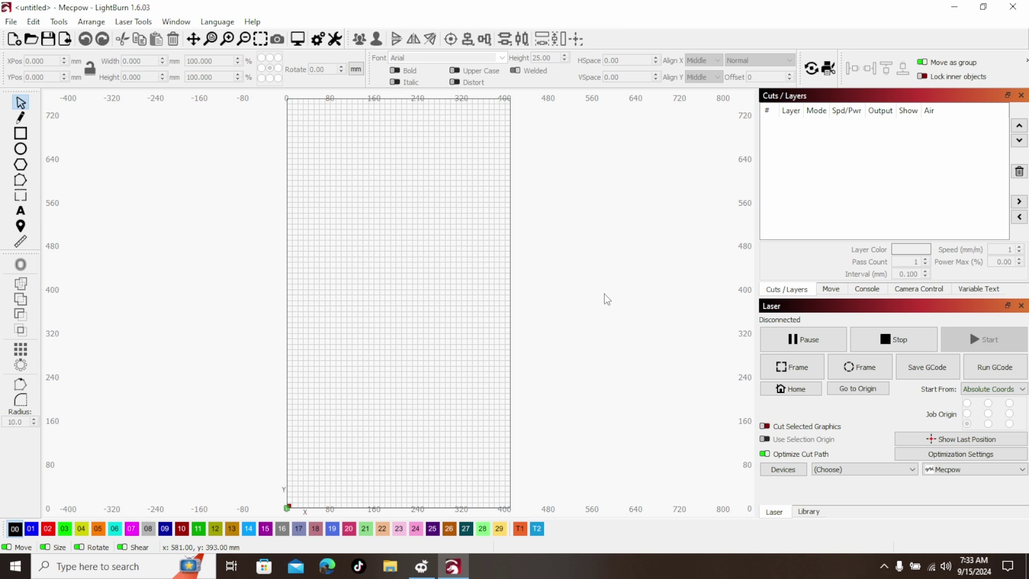
- Import the LaserNano.lbdev device profile from the USB drive's 3 Softwares folder and make Nano Pro (1) the active laser
{"action": "left_click", "coordinate": [782, 469]}
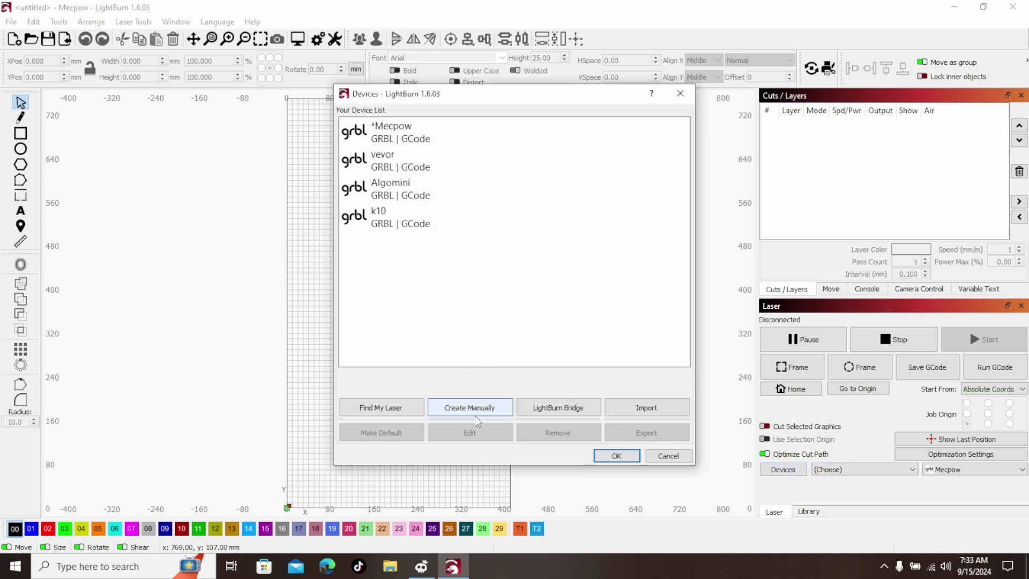
{"action": "left_click", "coordinate": [644, 411]}
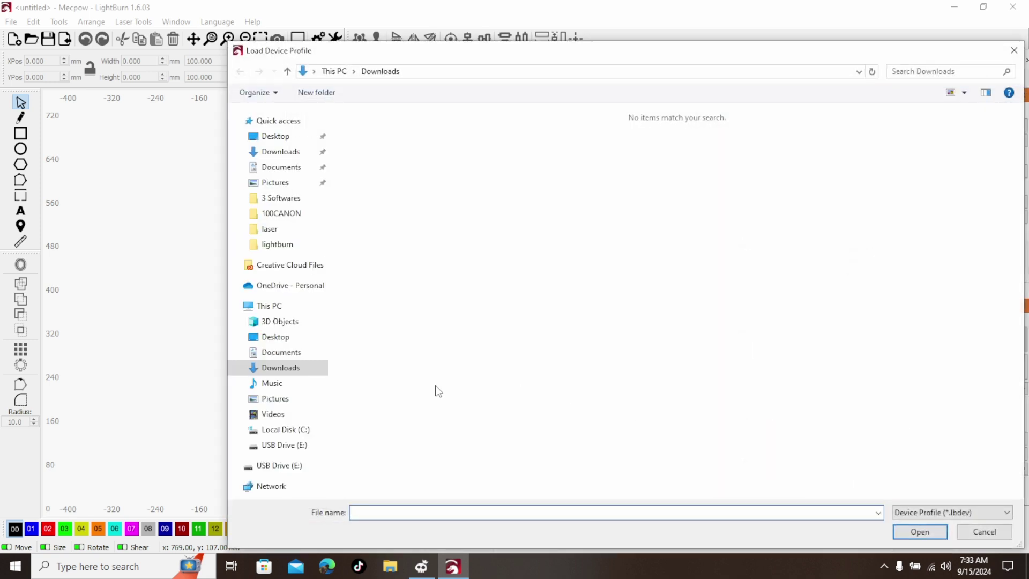
{"action": "left_click", "coordinate": [268, 445]}
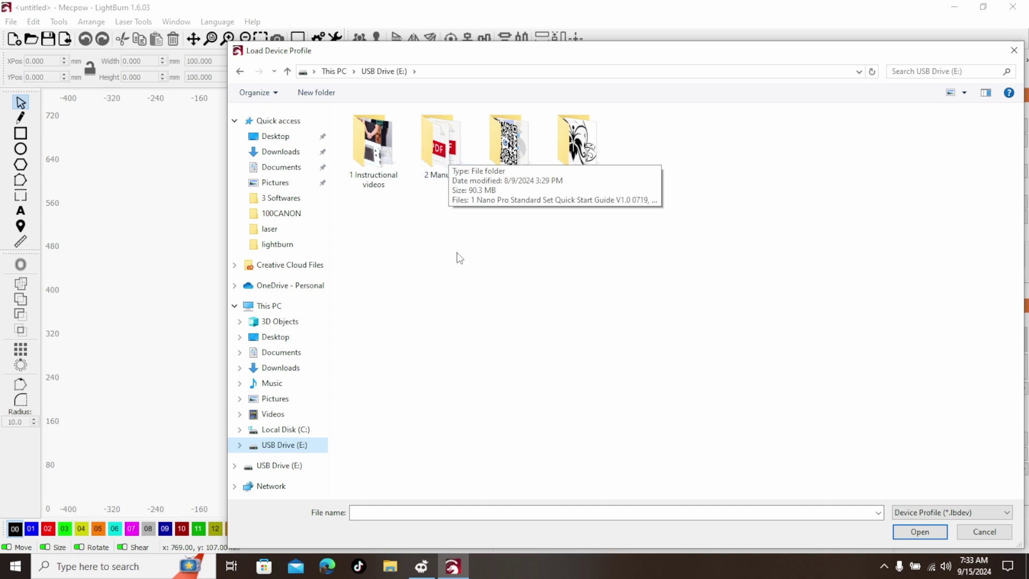
{"action": "double_click", "coordinate": [509, 154]}
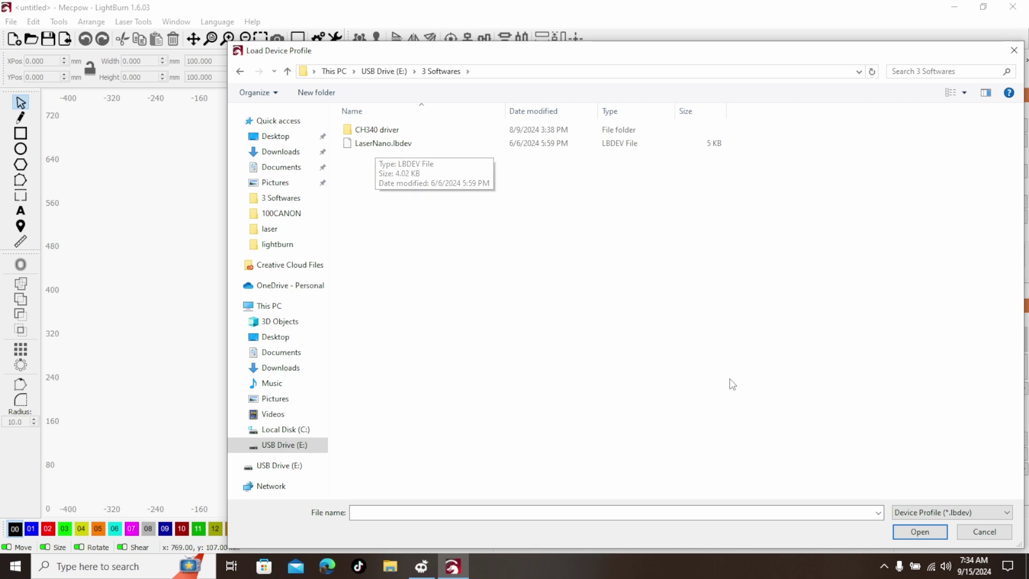
{"action": "left_click", "coordinate": [384, 145]}
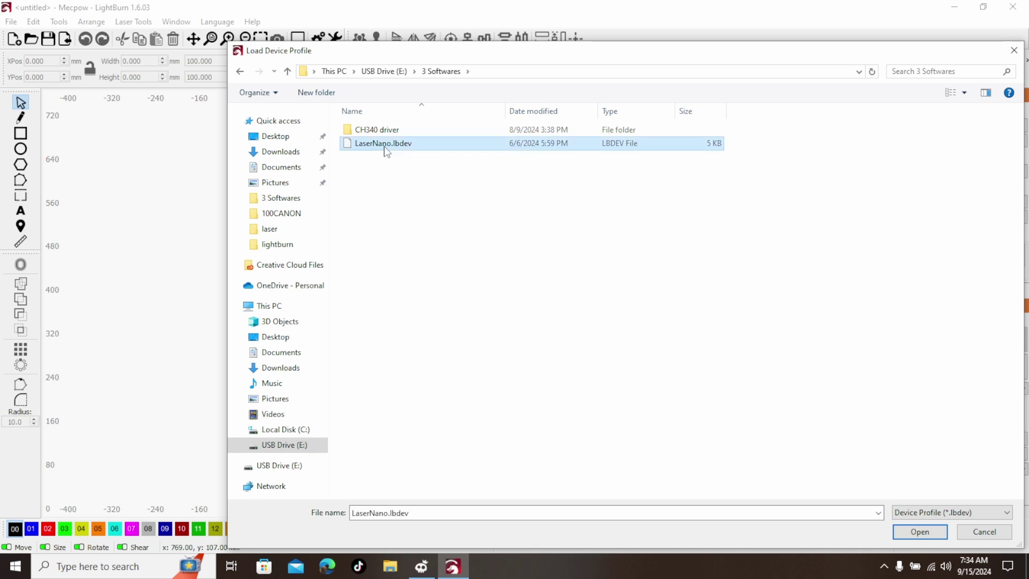
{"action": "left_click", "coordinate": [920, 532]}
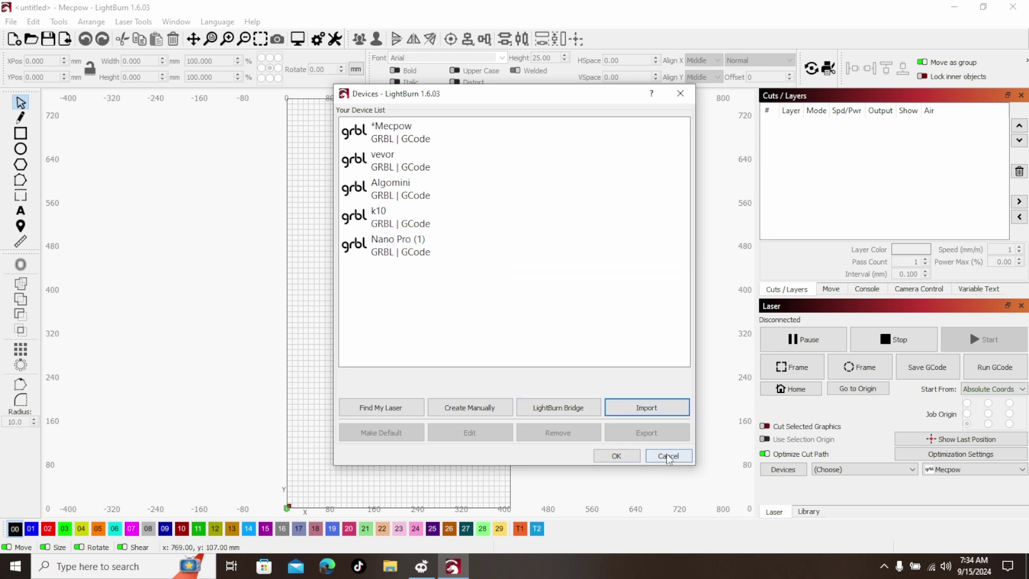
{"action": "left_click", "coordinate": [617, 456]}
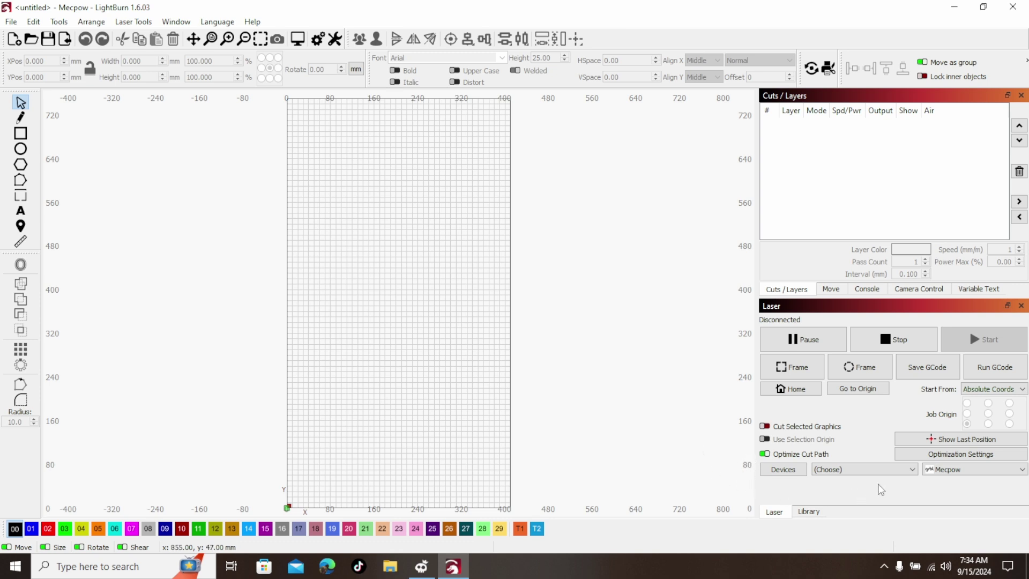
{"action": "left_click", "coordinate": [1000, 471]}
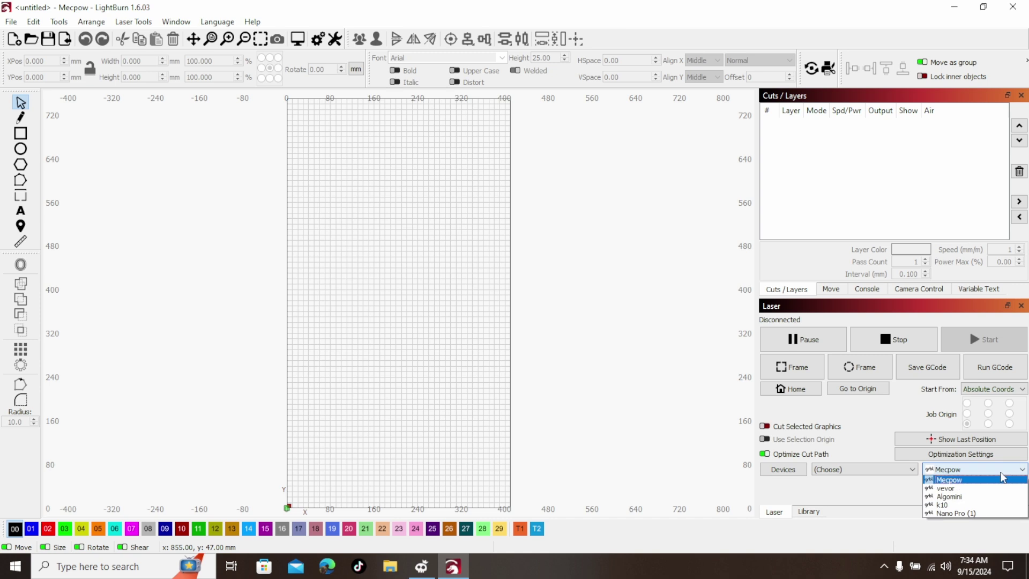
{"action": "left_click", "coordinate": [942, 512]}
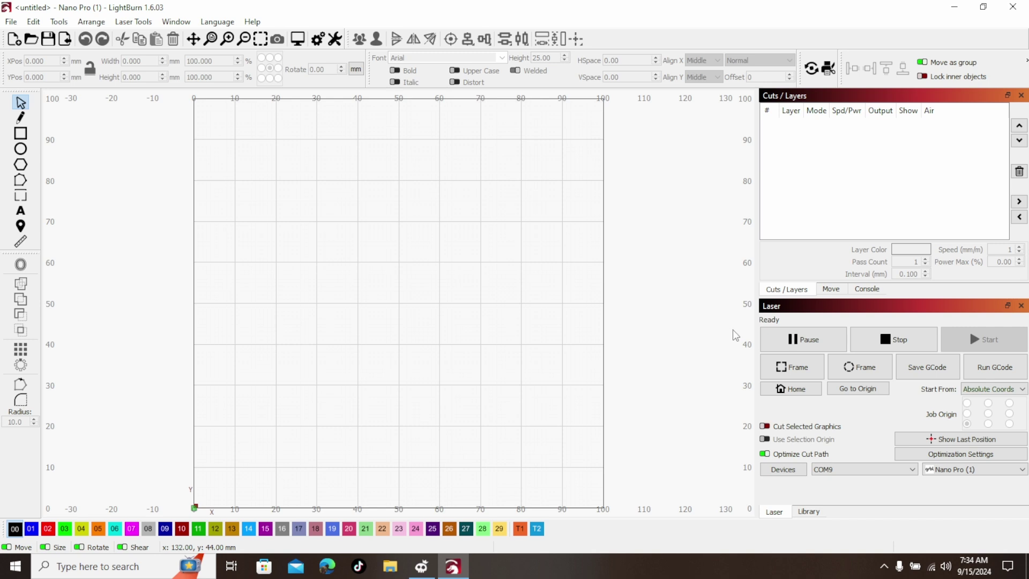
- Review the connected laser's board, power and working size information and the available macros in the console
{"action": "left_click", "coordinate": [868, 289]}
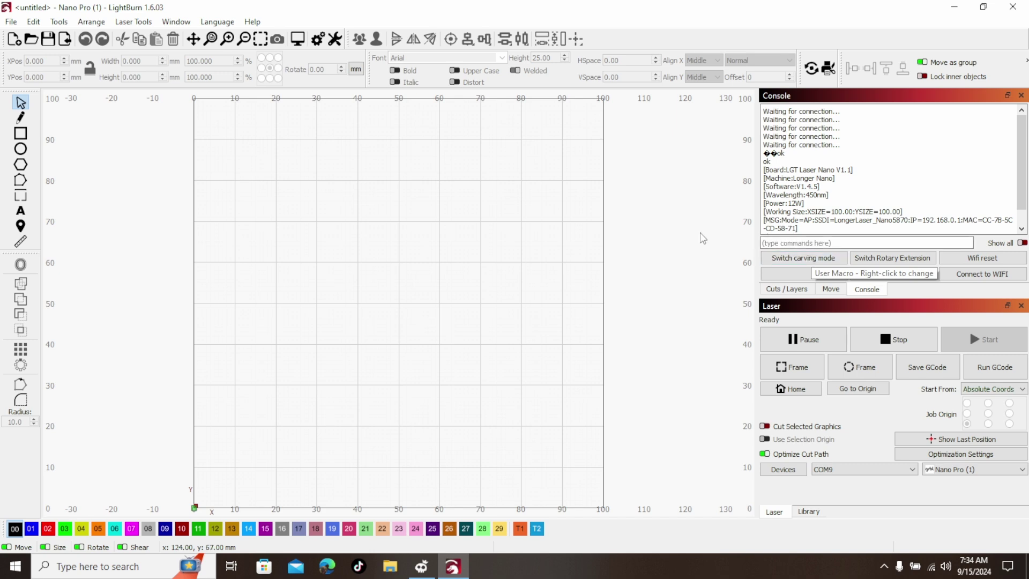
{"action": "left_click", "coordinate": [810, 257]}
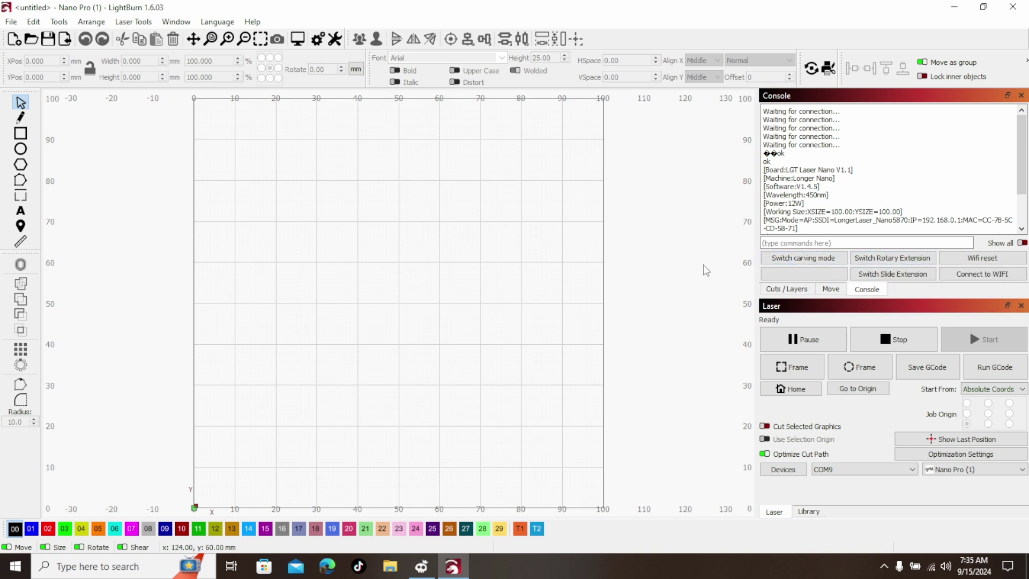
{"action": "left_click", "coordinate": [775, 290]}
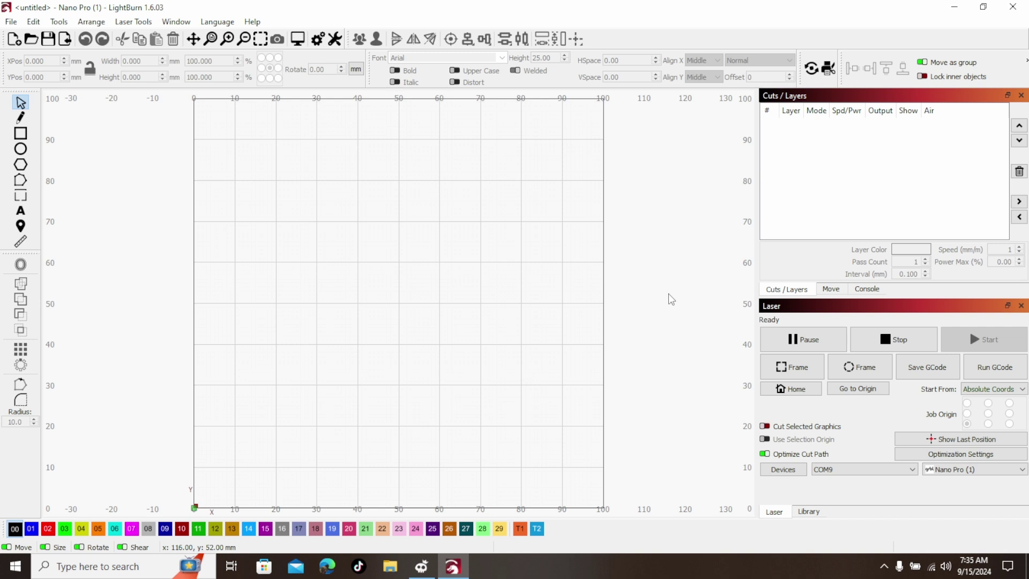
- Open the bass1 project from the PORTABE2 (E:) drive
{"action": "left_click", "coordinate": [13, 22]}
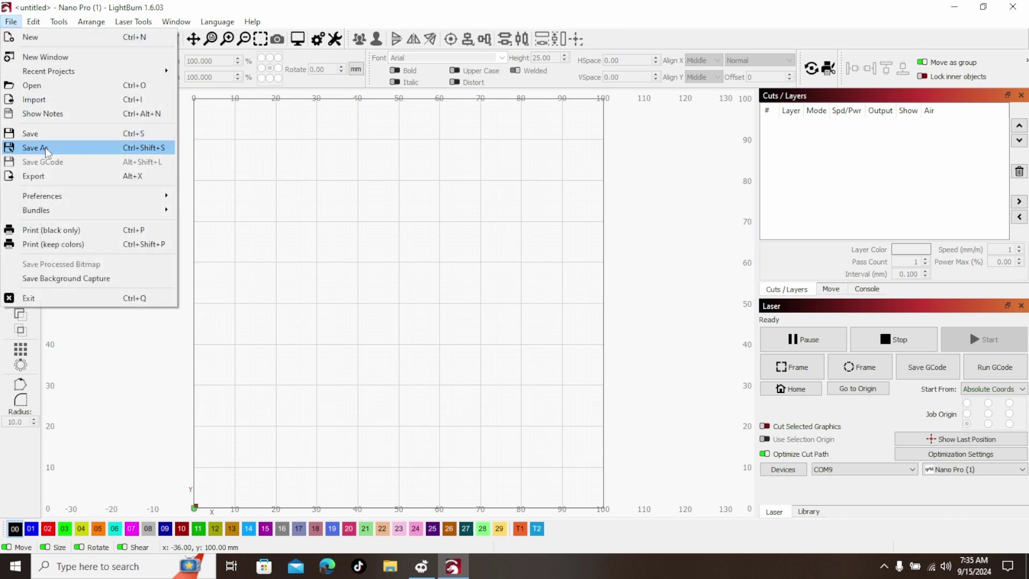
{"action": "left_click", "coordinate": [41, 89]}
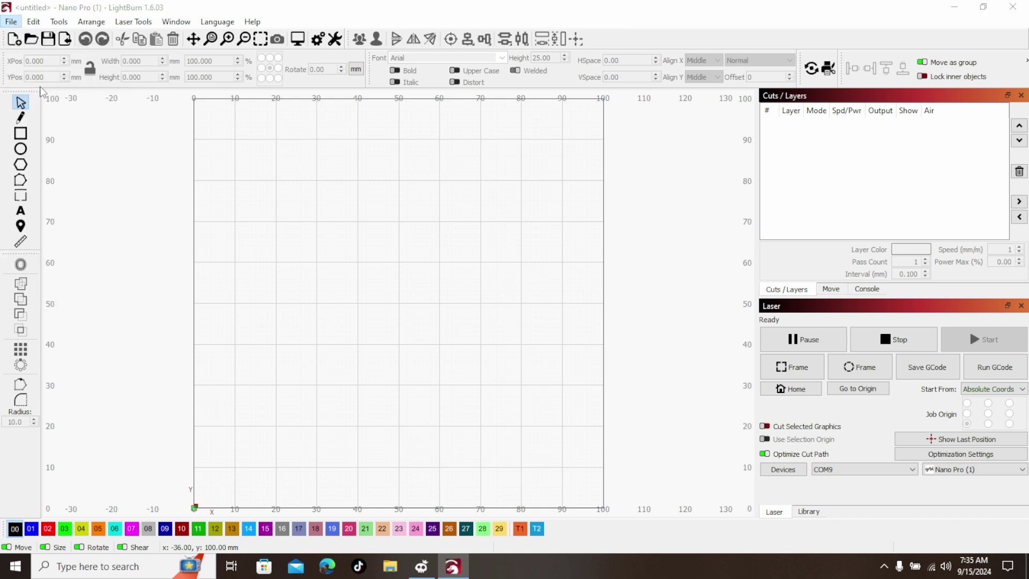
{"action": "scroll", "coordinate": [361, 294], "scroll_direction": "down", "scroll_amount": 5}
{"action": "scroll", "coordinate": [389, 294], "scroll_direction": "up", "scroll_amount": 1}
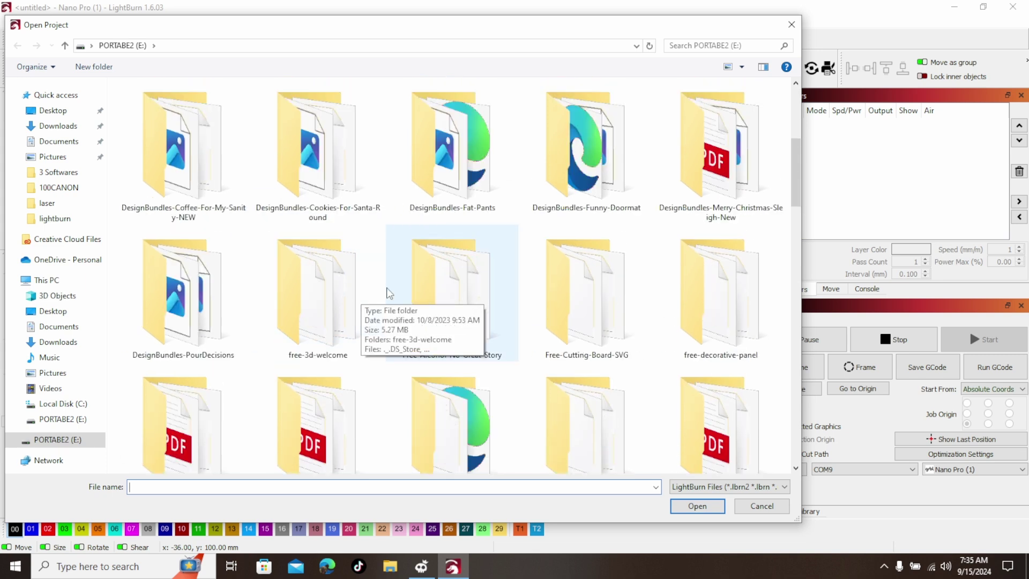
{"action": "scroll", "coordinate": [389, 294], "scroll_direction": "down", "scroll_amount": 10}
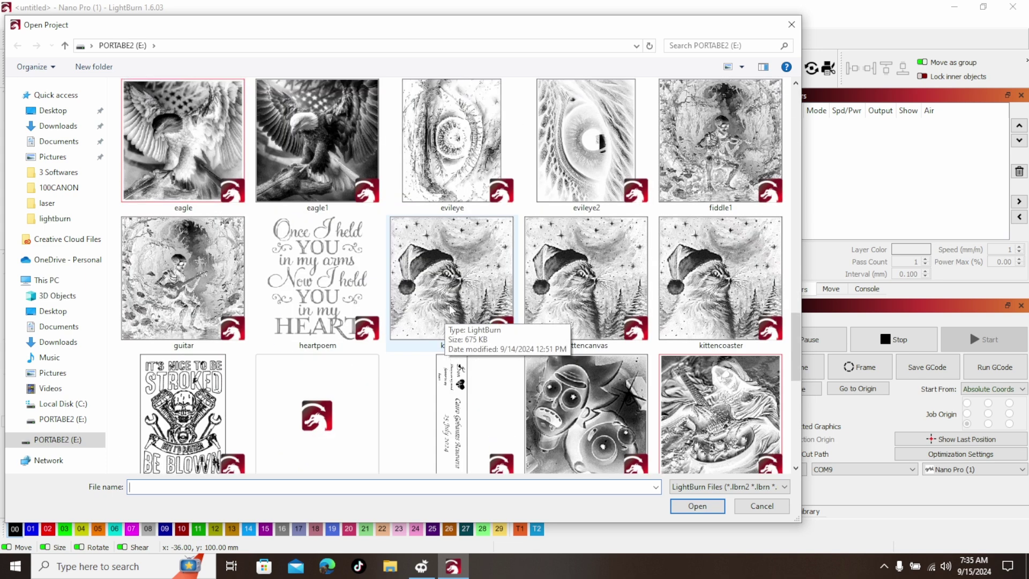
{"action": "scroll", "coordinate": [480, 279], "scroll_direction": "up", "scroll_amount": 5}
{"action": "scroll", "coordinate": [479, 279], "scroll_direction": "up", "scroll_amount": 1}
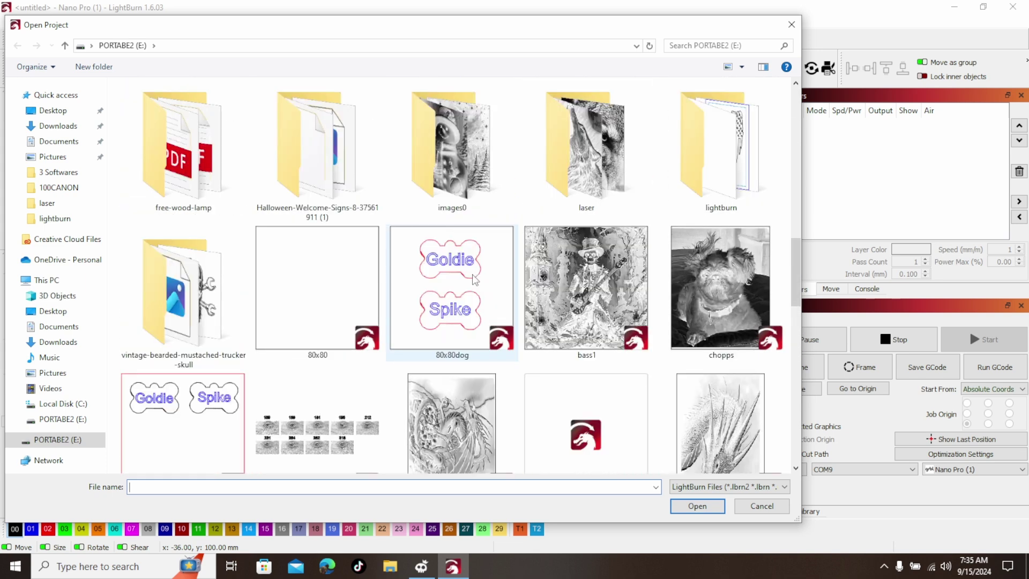
{"action": "left_click", "coordinate": [589, 279]}
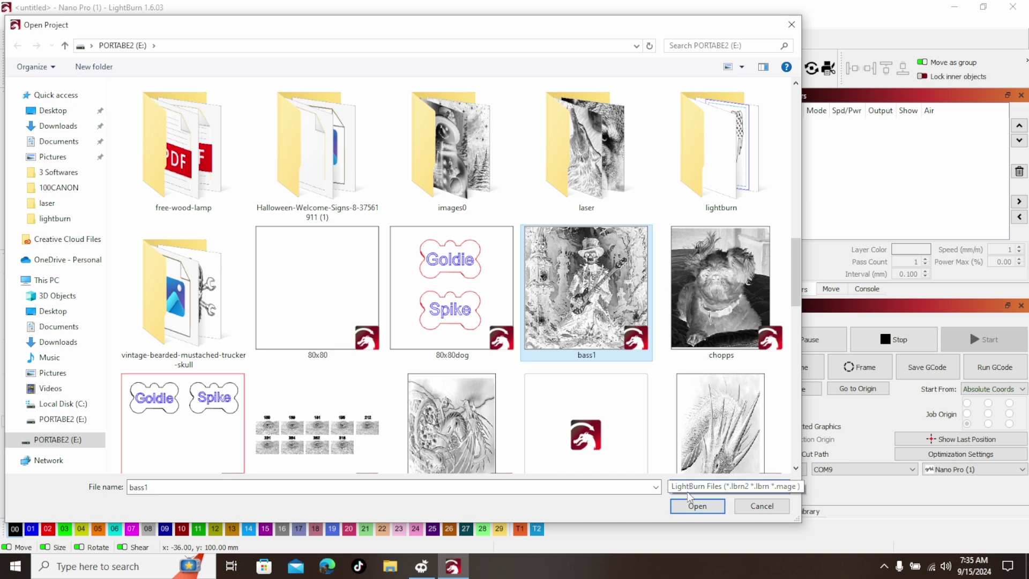
{"action": "scroll", "coordinate": [651, 449], "scroll_direction": "down", "scroll_amount": 3}
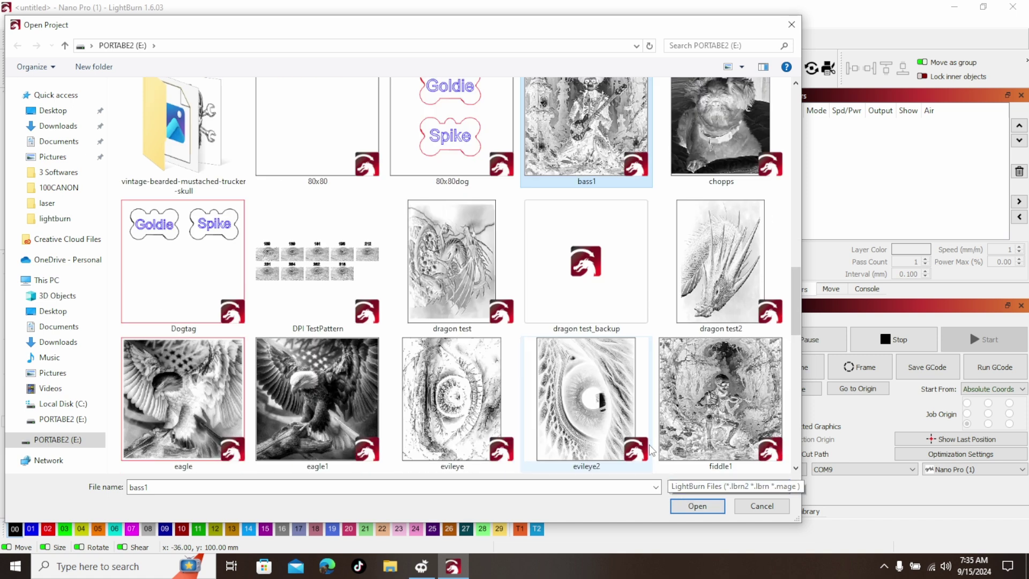
{"action": "left_click", "coordinate": [698, 506]}
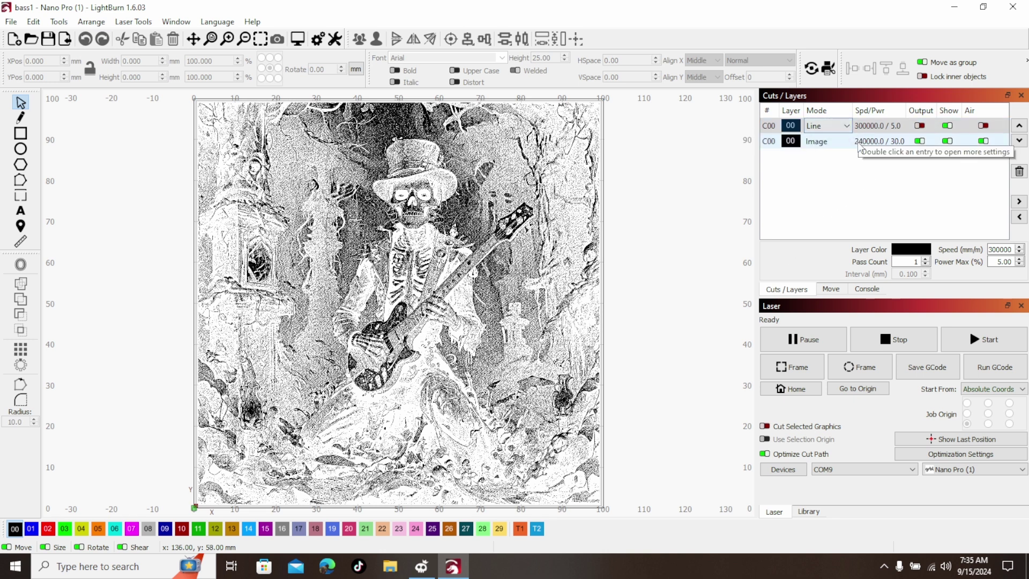
- Enable output for the Line layer only and set its speed to 2000 mm/min and max power to 15%
{"action": "left_click", "coordinate": [921, 143]}
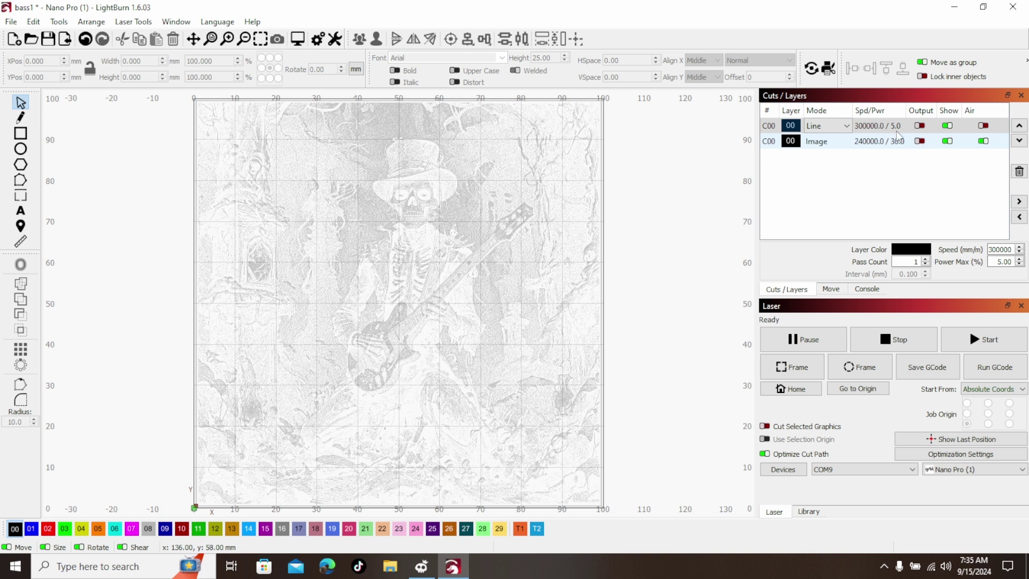
{"action": "left_click", "coordinate": [920, 125]}
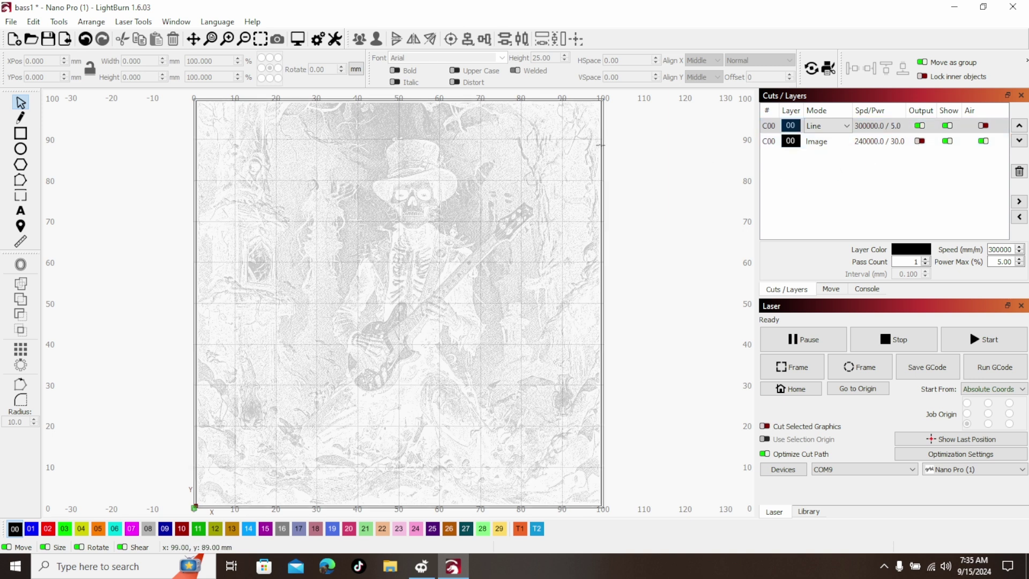
{"action": "double_click", "coordinate": [869, 126]}
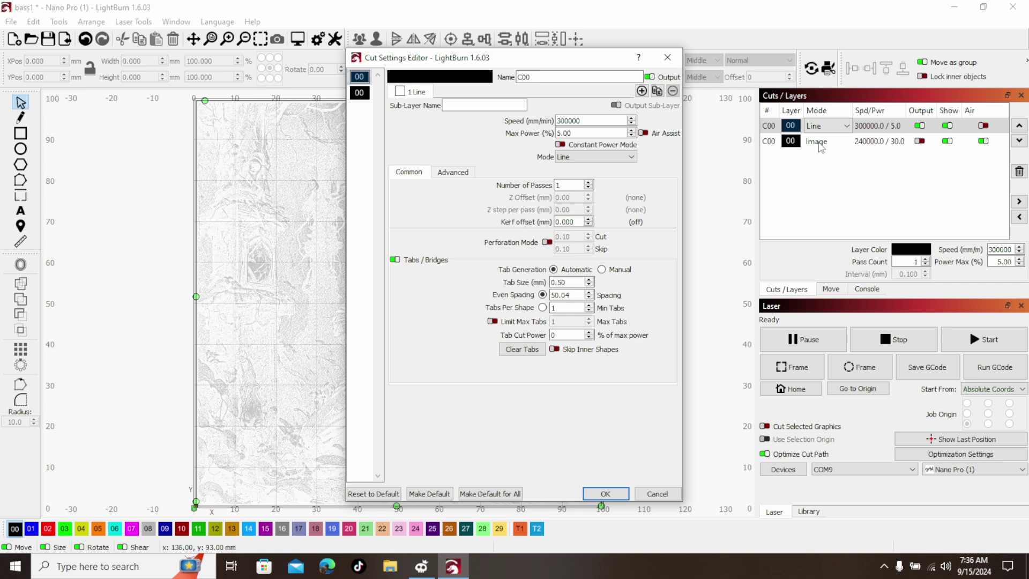
{"action": "left_click_drag", "start_coordinate": [592, 121], "coordinate": [550, 117]}
{"action": "type", "text": "2000"}
{"action": "key", "text": "Tab"}
{"action": "type", "text": "1"}
{"action": "left_click", "coordinate": [608, 493]}
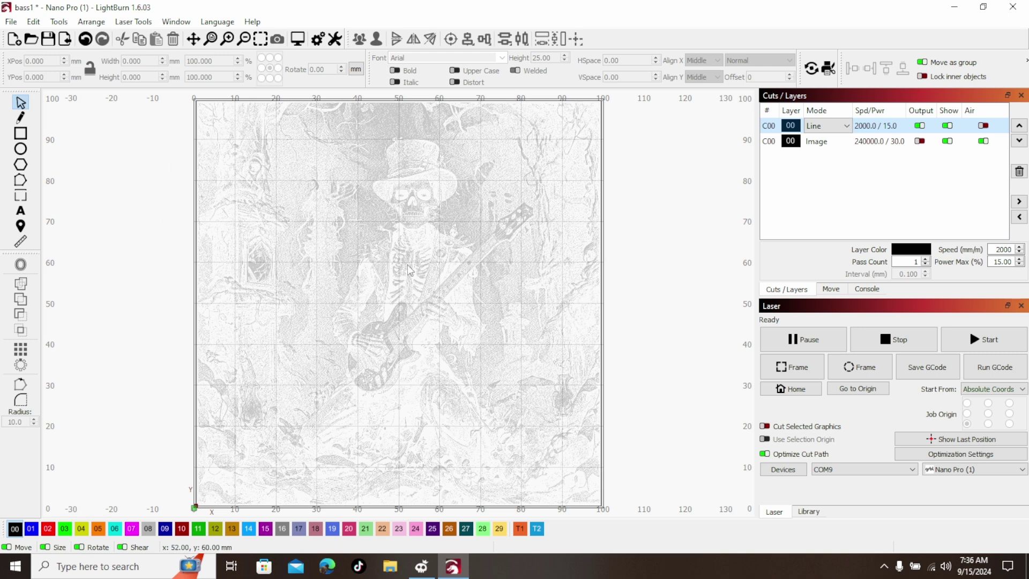
- Move the skeleton image aside to inspect the square outline behind it, and return the image to X 50, Y 50 mm
{"action": "left_click", "coordinate": [383, 262]}
{"action": "left_click_drag", "start_coordinate": [384, 262], "coordinate": [546, 334]}
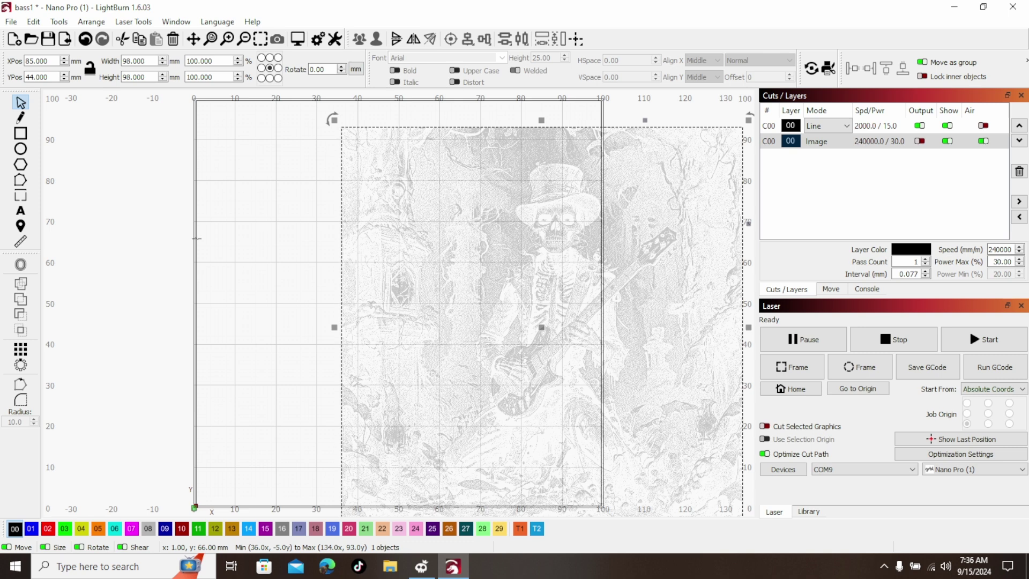
{"action": "left_click", "coordinate": [195, 241]}
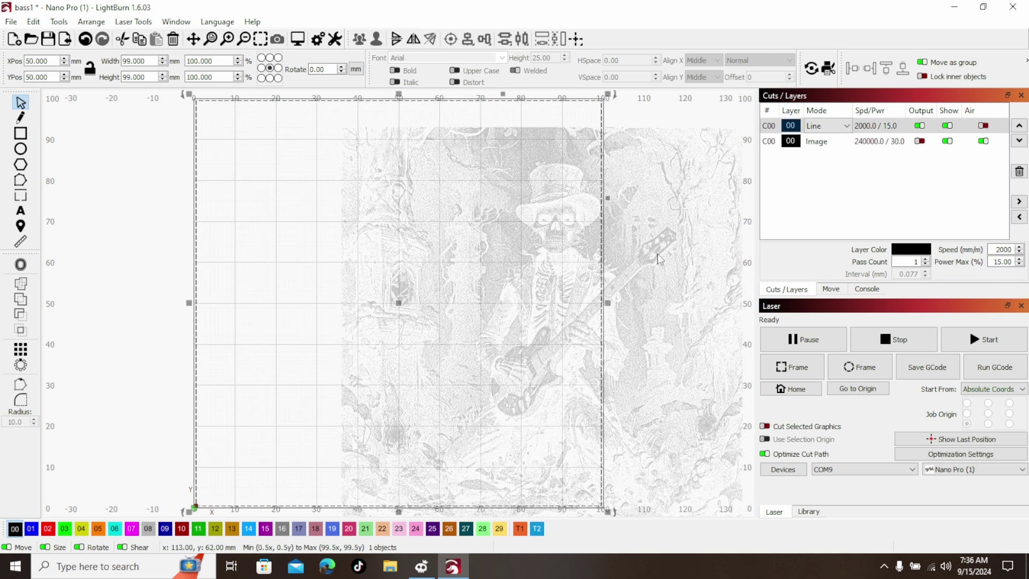
{"action": "left_click", "coordinate": [638, 258]}
{"action": "left_click_drag", "start_coordinate": [538, 330], "coordinate": [398, 302]}
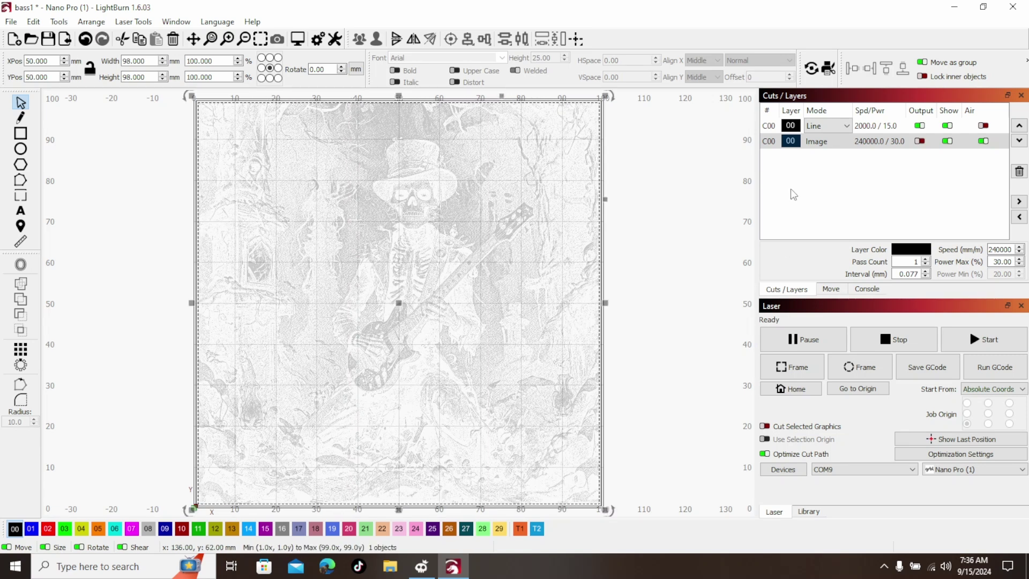
- Enable output for the Image layer only and set its speed to 2500 mm/min and max power to 22%
{"action": "left_click", "coordinate": [920, 125]}
{"action": "left_click", "coordinate": [922, 142]}
{"action": "left_click", "coordinate": [921, 142]}
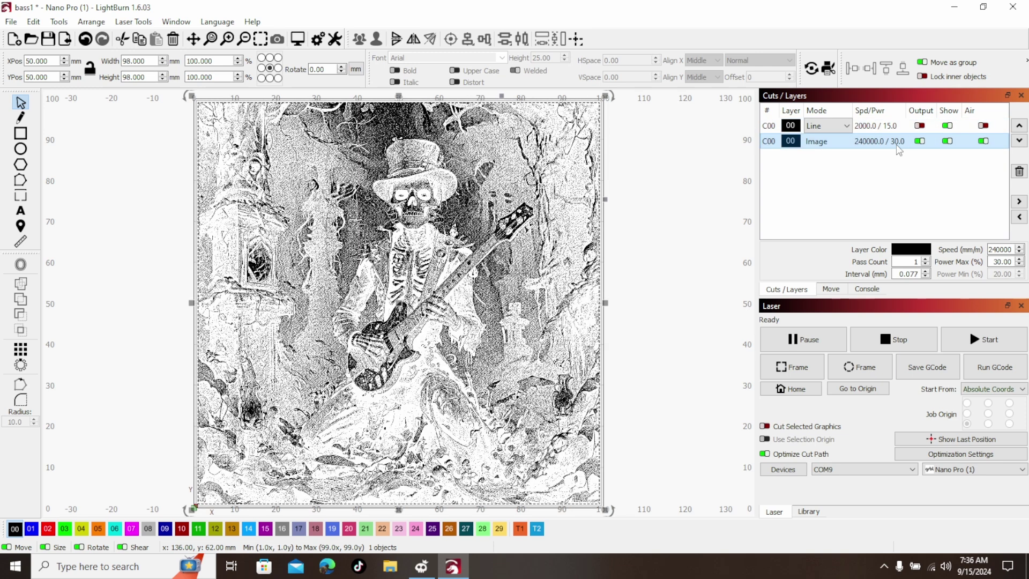
{"action": "double_click", "coordinate": [869, 142]}
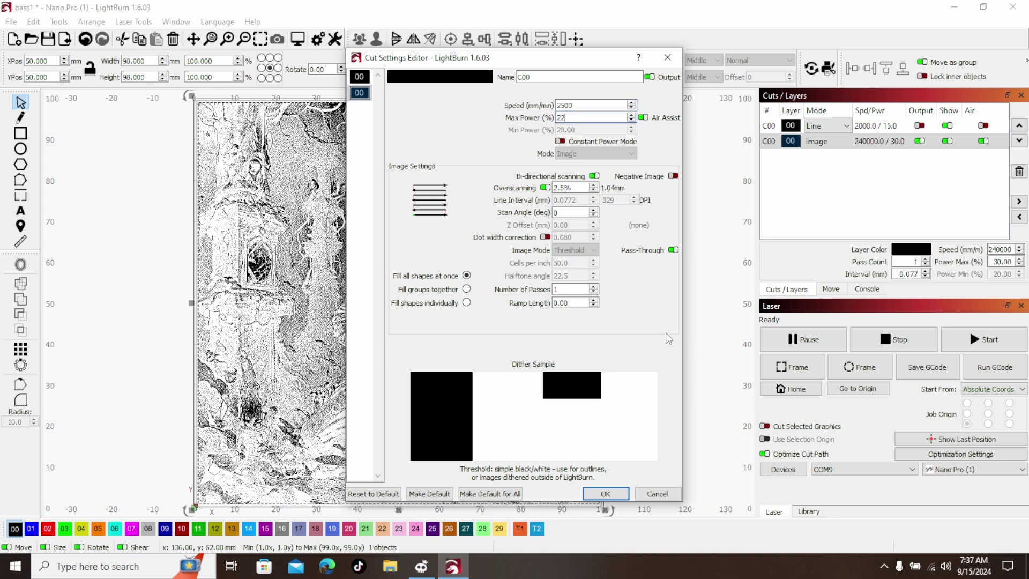
{"action": "left_click", "coordinate": [606, 494]}
- Preview the skeleton image engraving to check its toolpath and estimated time
{"action": "right_click", "coordinate": [350, 180]}
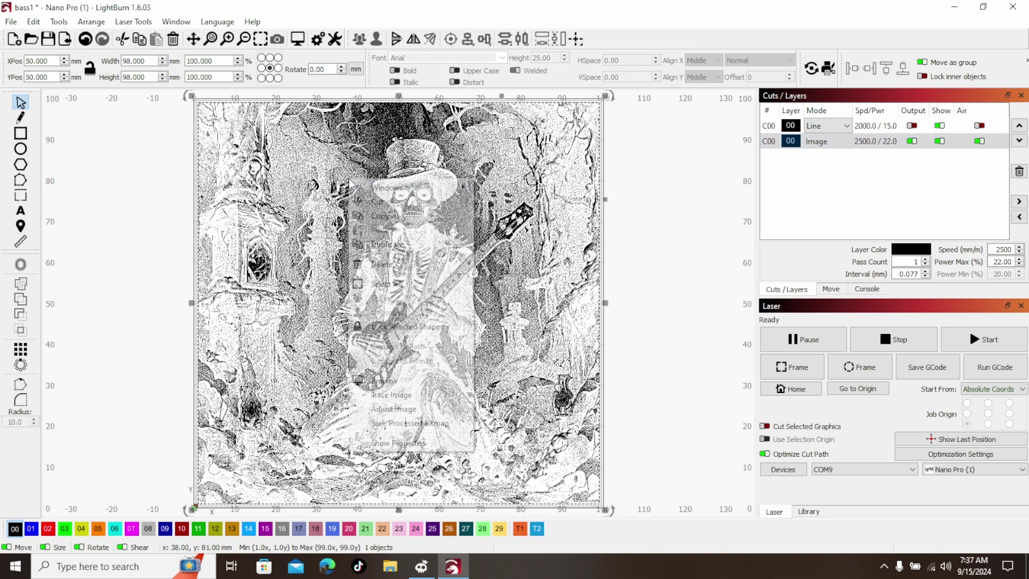
{"action": "left_click", "coordinate": [385, 380]}
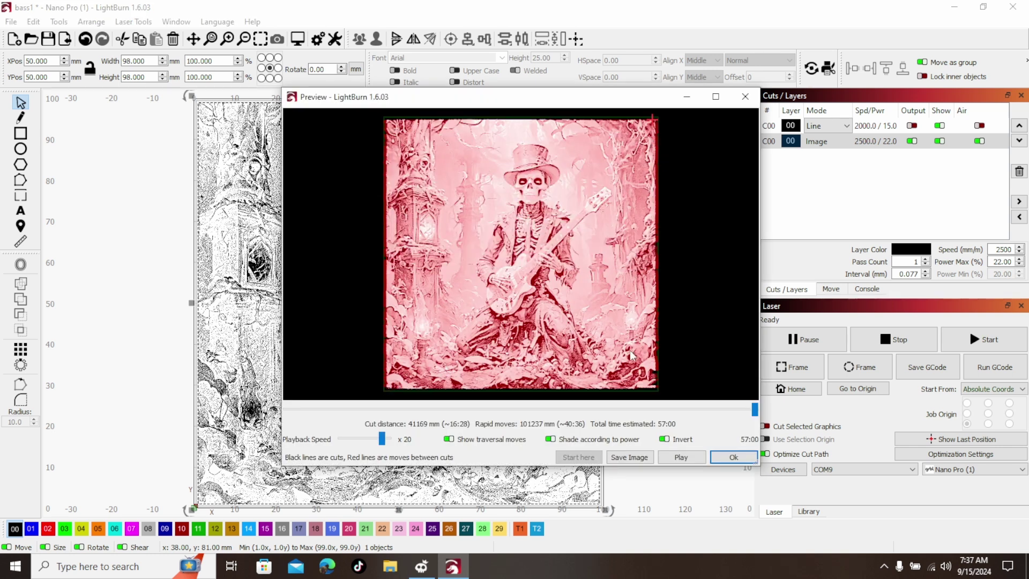
{"action": "left_click", "coordinate": [733, 460]}
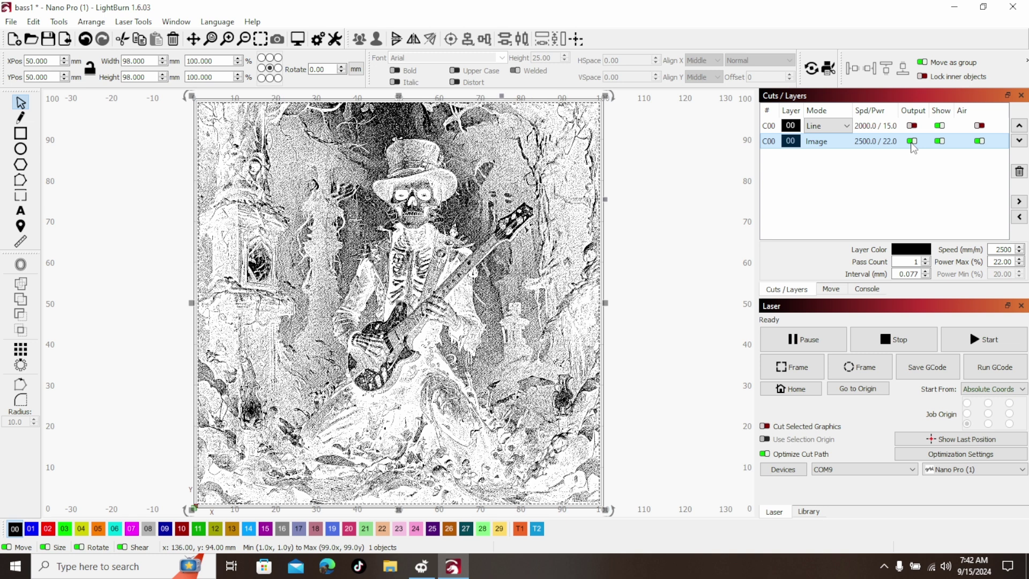
- Enable output for the Line layer only and run the laser job for the square outline
{"action": "left_click", "coordinate": [912, 141]}
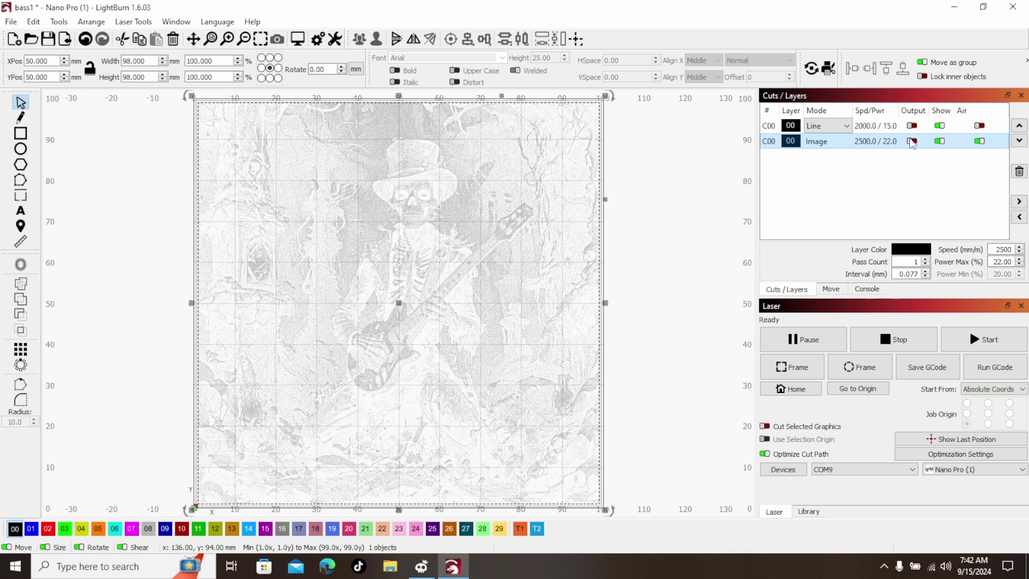
{"action": "left_click", "coordinate": [912, 126]}
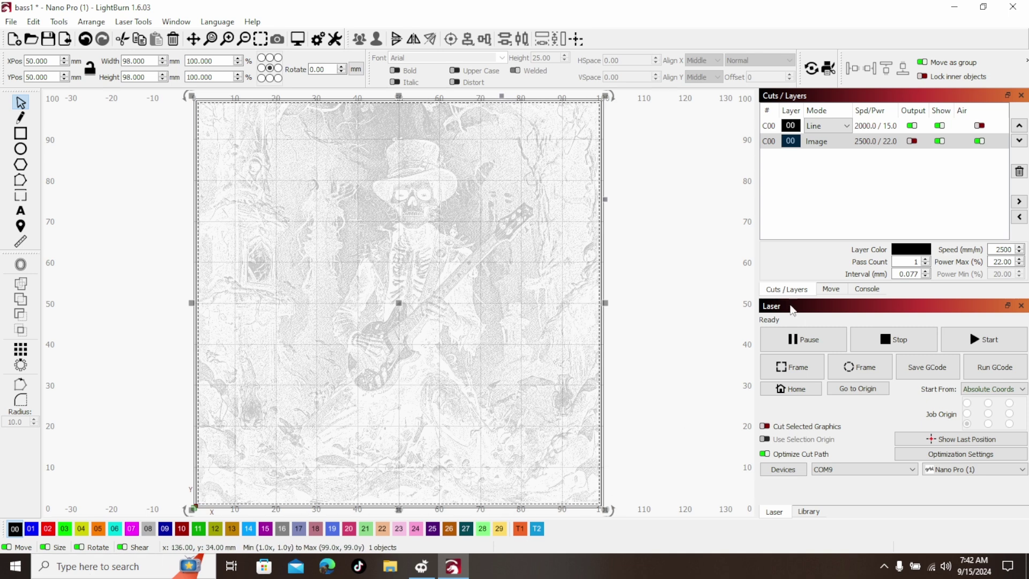
{"action": "left_click", "coordinate": [967, 343]}
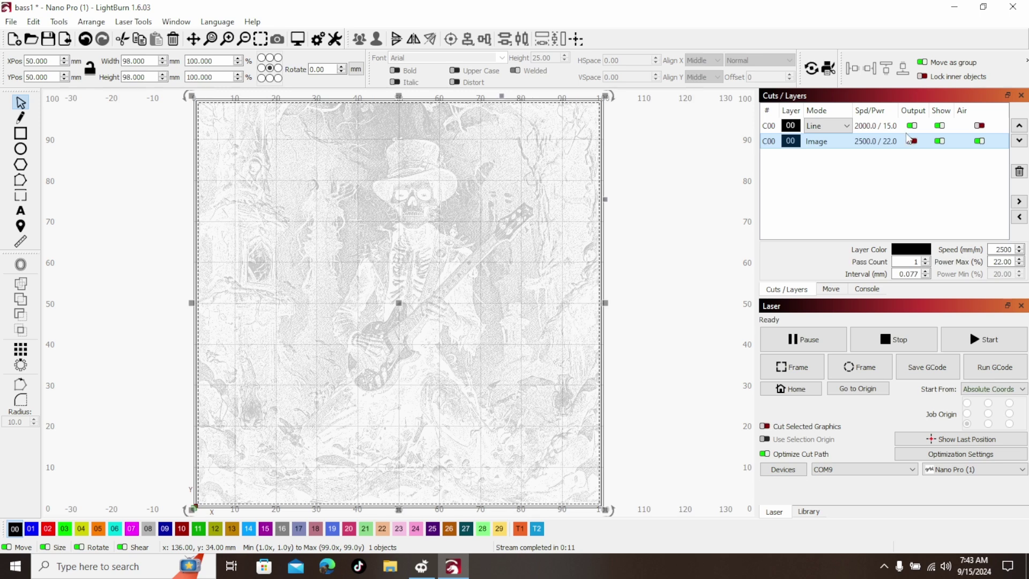
- Switch the output from the Line layer back to the Image layer and preview the resulting engraving
{"action": "left_click", "coordinate": [913, 142]}
{"action": "left_click", "coordinate": [912, 142]}
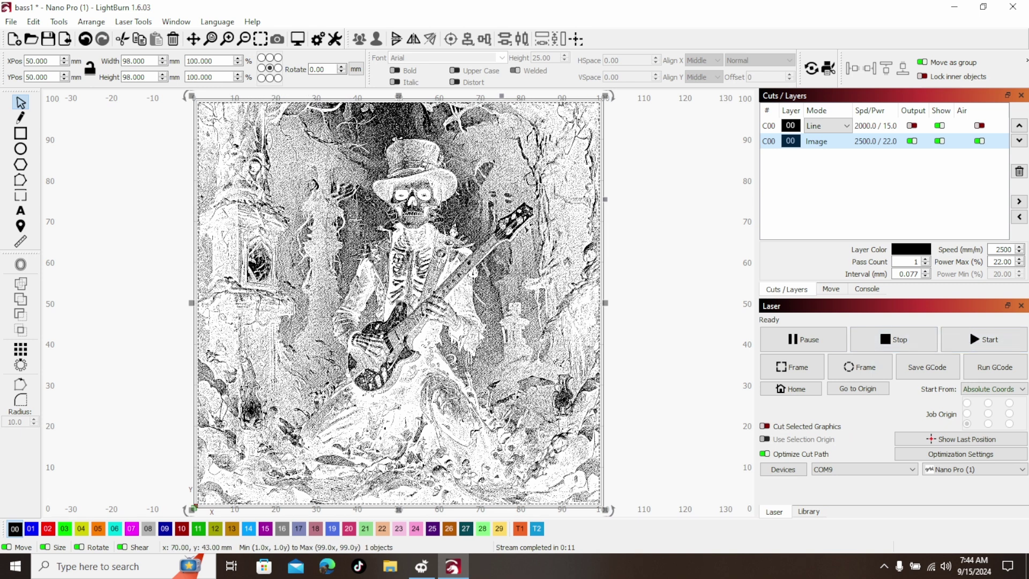
{"action": "right_click", "coordinate": [482, 334]}
{"action": "left_click", "coordinate": [532, 259]}
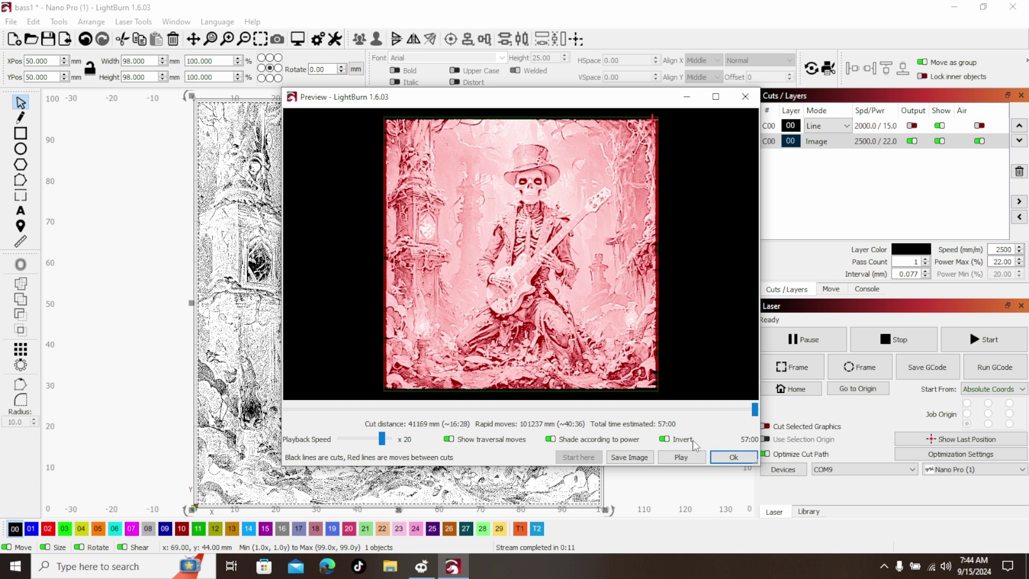
{"action": "left_click", "coordinate": [745, 96]}
- Start the skeleton image engraving job and continue despite the possible overscan out of bounds
{"action": "left_click", "coordinate": [986, 339]}
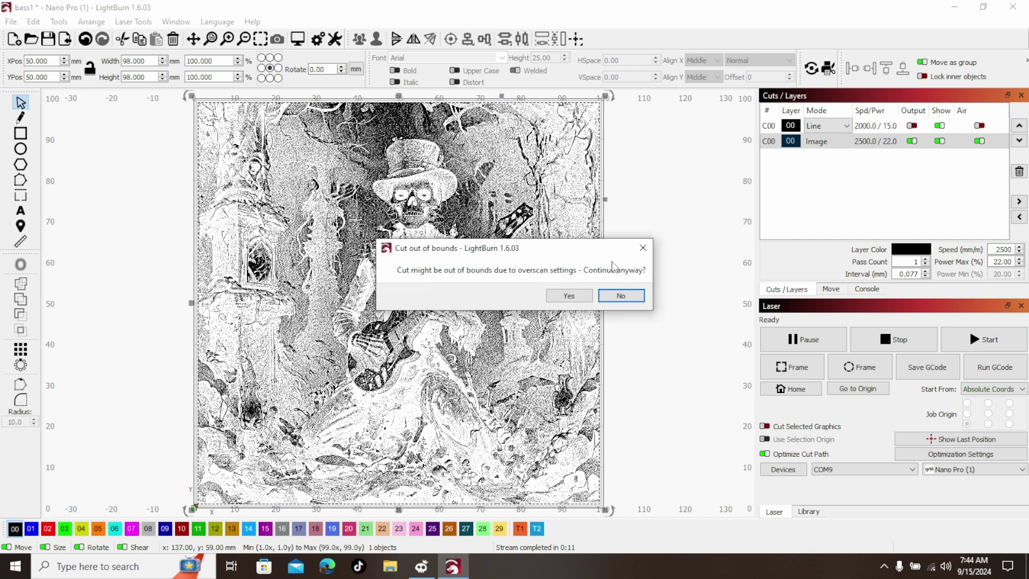
{"action": "left_click", "coordinate": [569, 295]}
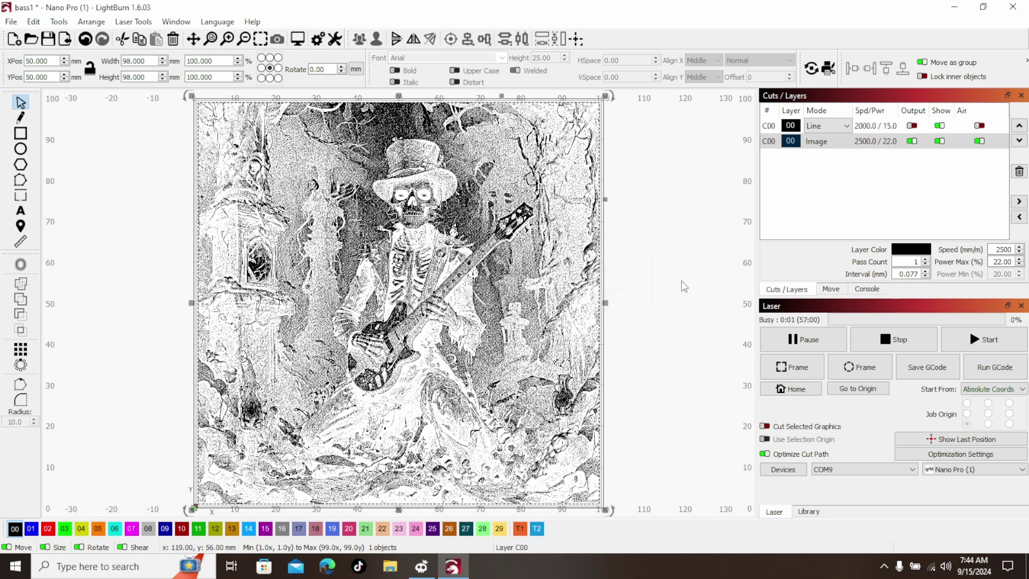